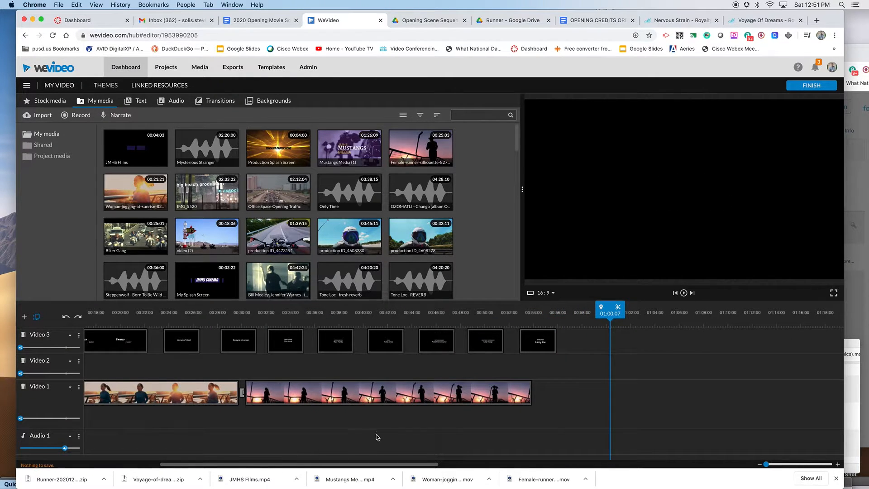
Move the female runner silhouette clip along Video 1 so that it ends at the one-minute mark, 01:00:00.
click(385, 397)
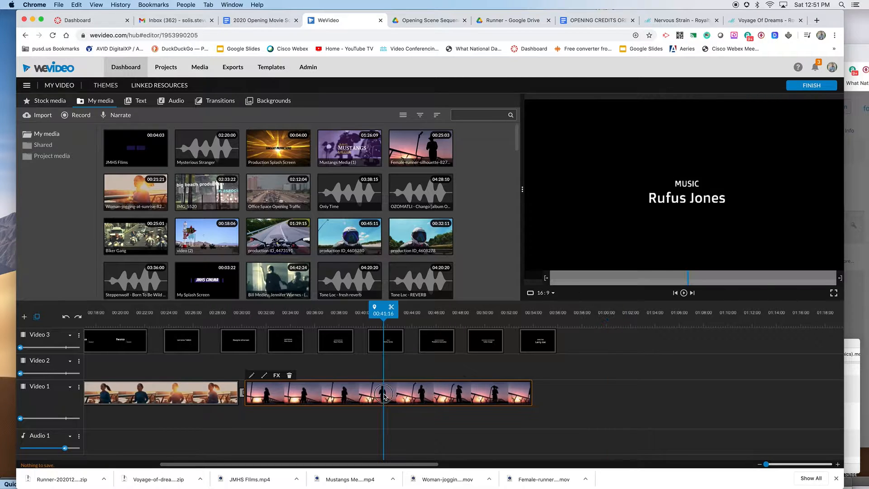
click(532, 396)
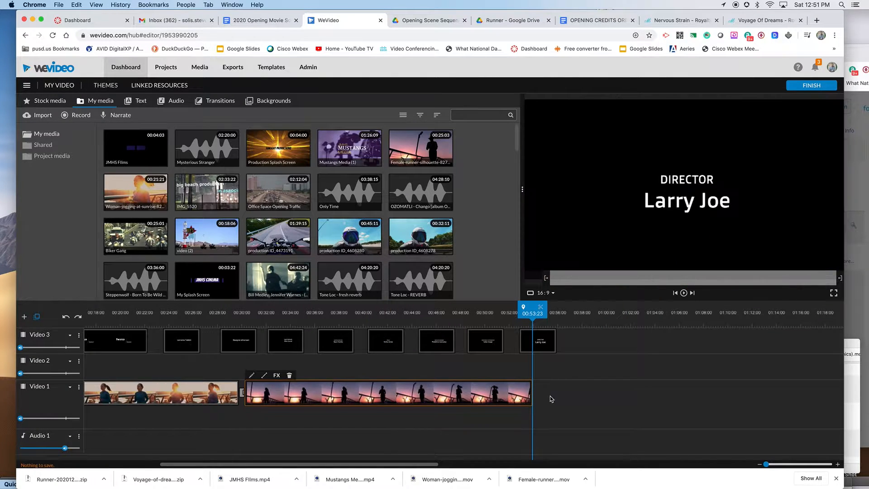
drag(533, 397, 535, 398)
drag(539, 327, 610, 341)
drag(519, 395, 595, 393)
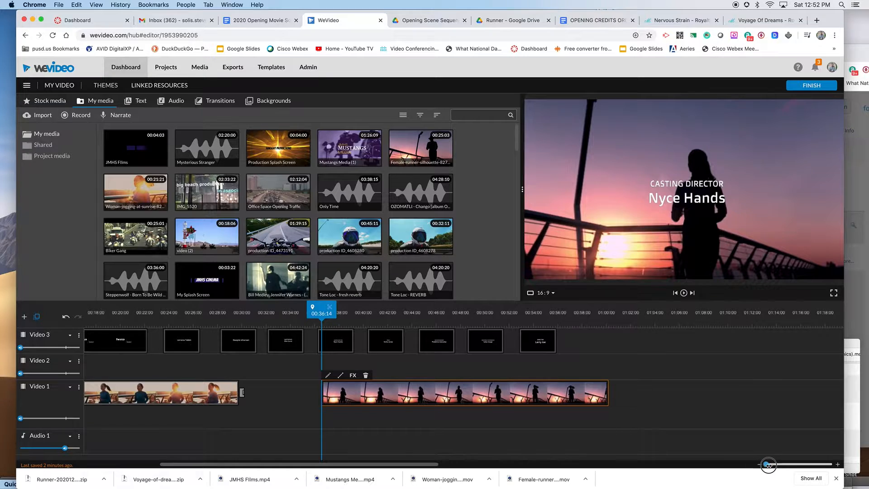
drag(768, 464, 769, 465)
drag(317, 464, 384, 465)
drag(652, 318, 679, 315)
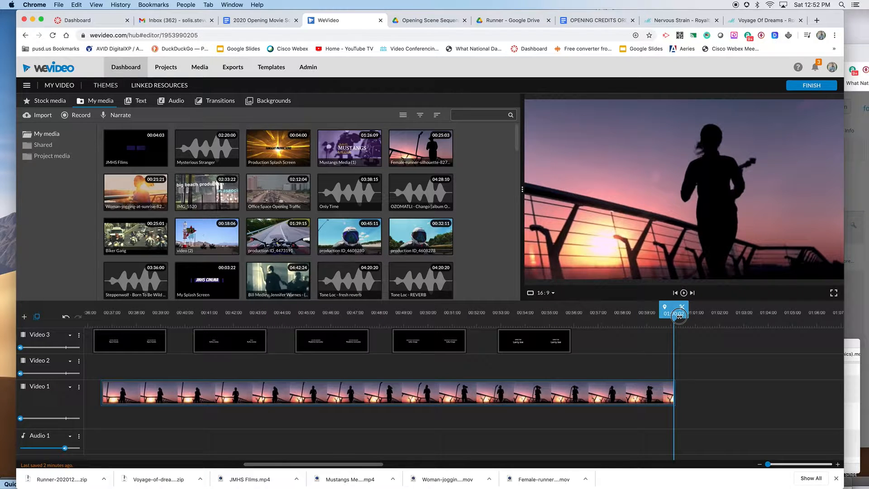
drag(664, 400, 654, 401)
Move the woman jogging at sunrise clip along Video 1 to close the gap before the silhouette clip.
drag(382, 464, 301, 469)
drag(322, 404, 472, 394)
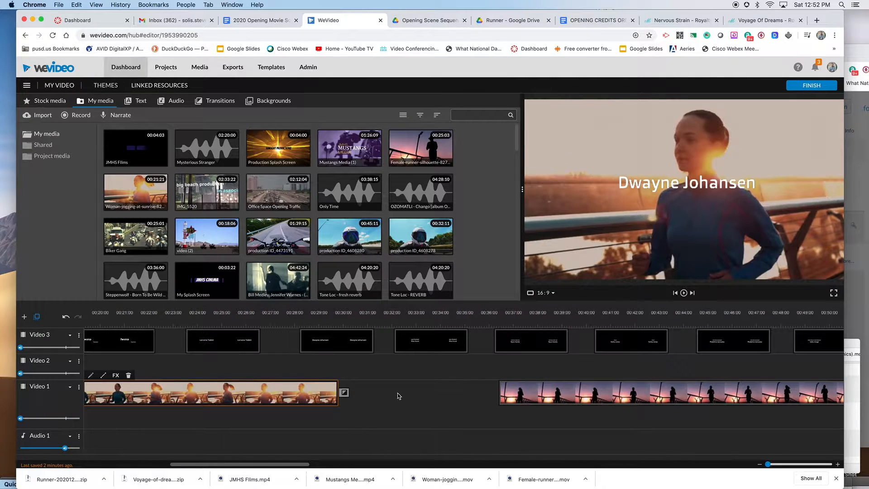
drag(345, 396, 496, 404)
drag(313, 397, 472, 404)
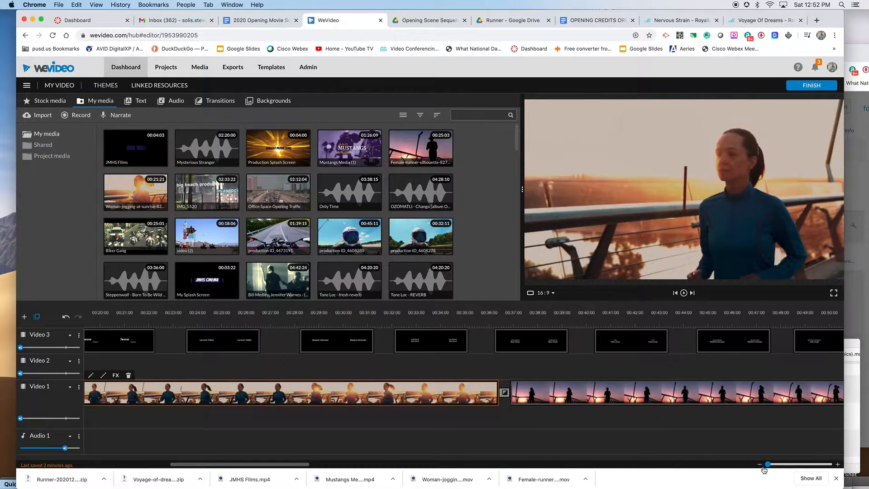
Extend the beginning of the sunrise jogging clip back to 00:16:01, near the start of the Video 3 title.
drag(768, 465, 766, 464)
drag(767, 324, 788, 328)
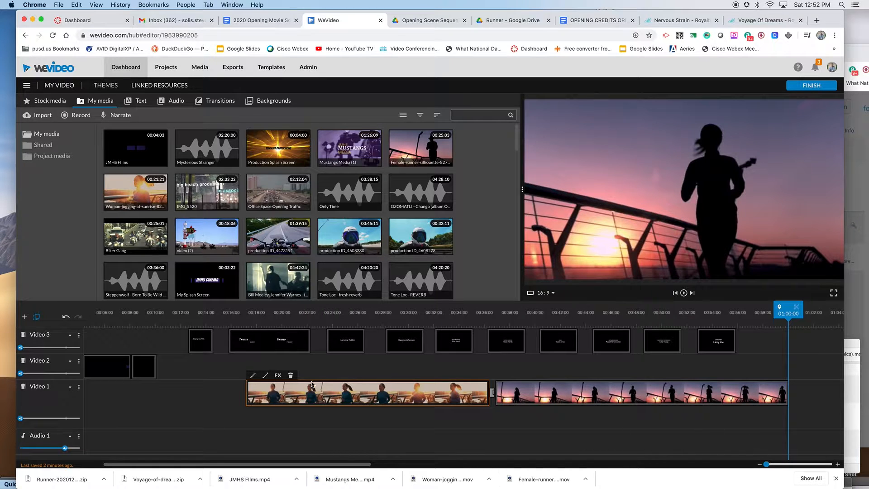
drag(249, 399, 231, 398)
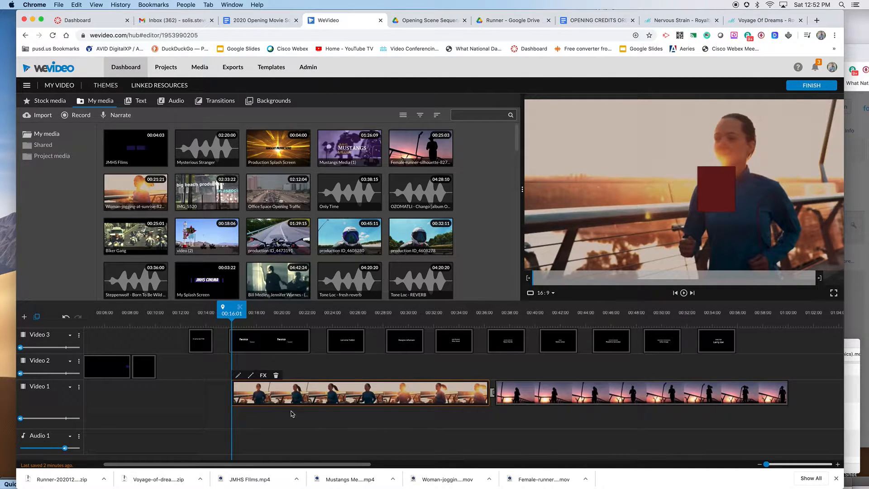
Add a Cross fade transition at the beginning of the sunrise jogging clip.
click(216, 104)
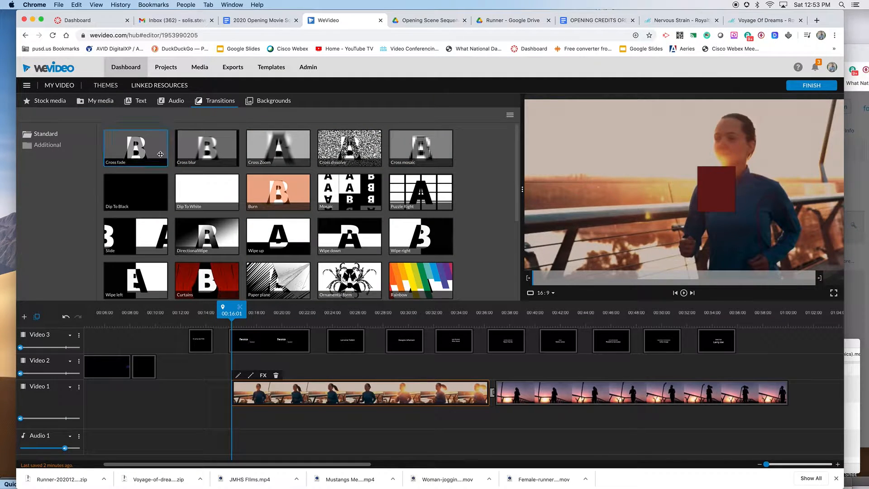
drag(144, 155, 231, 401)
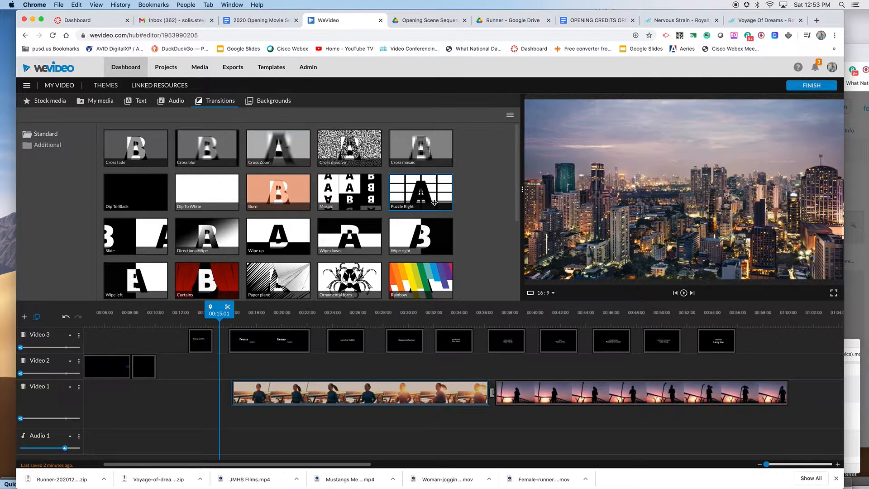
drag(136, 142, 237, 398)
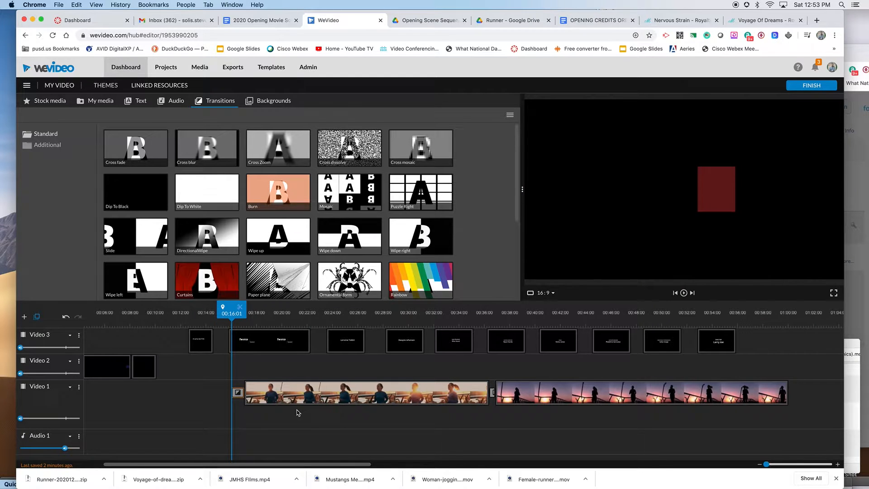
Play the timeline from the very start to review the opening up to the first Video 3 title.
drag(341, 465, 290, 467)
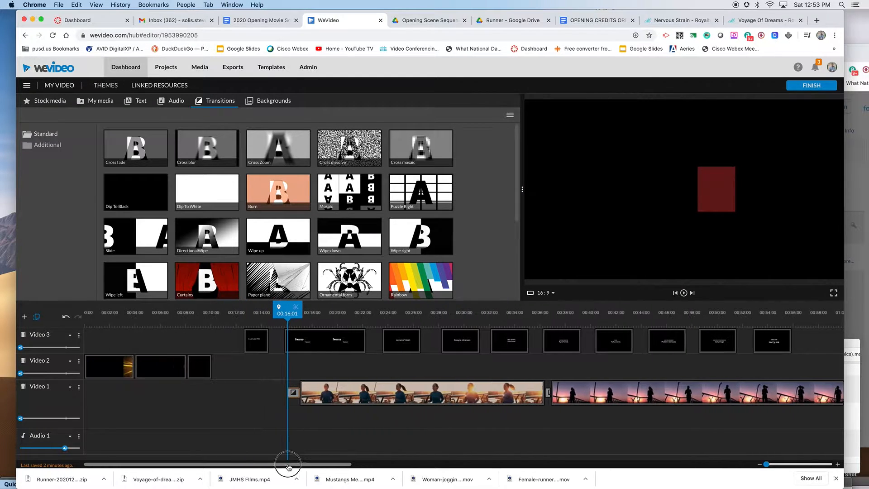
drag(100, 318, 84, 316)
key(space)
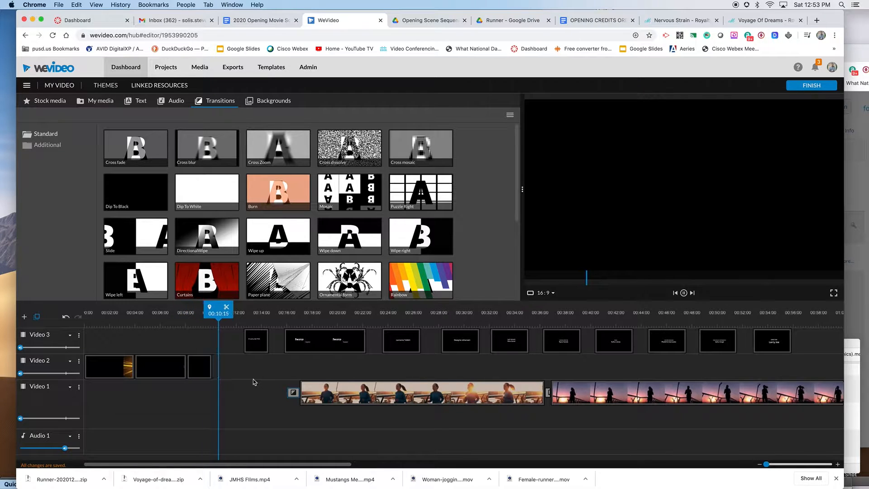
key(space)
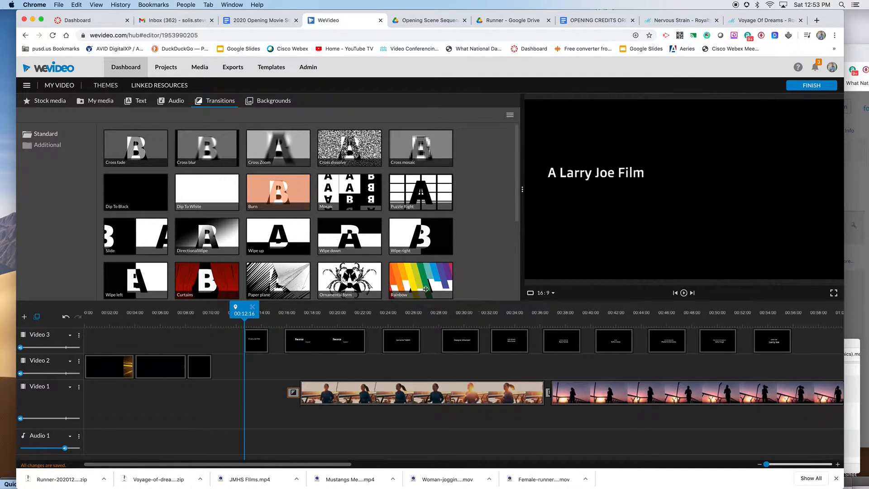
Center-align the text of the first Video 3 title and move its text box to about the middle of the frame.
click(259, 347)
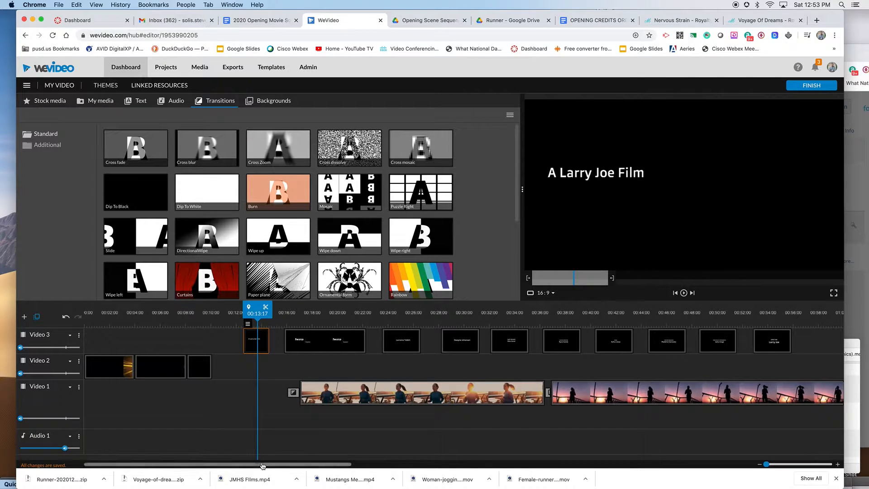
double_click(250, 340)
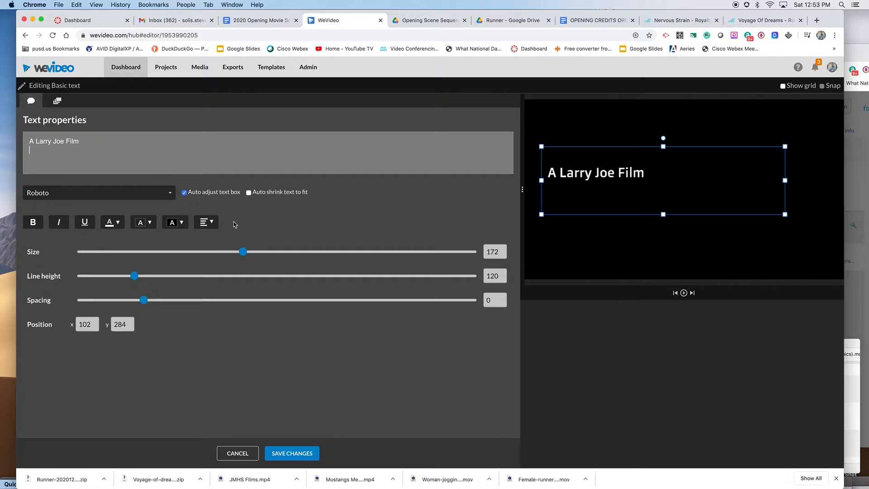
click(207, 222)
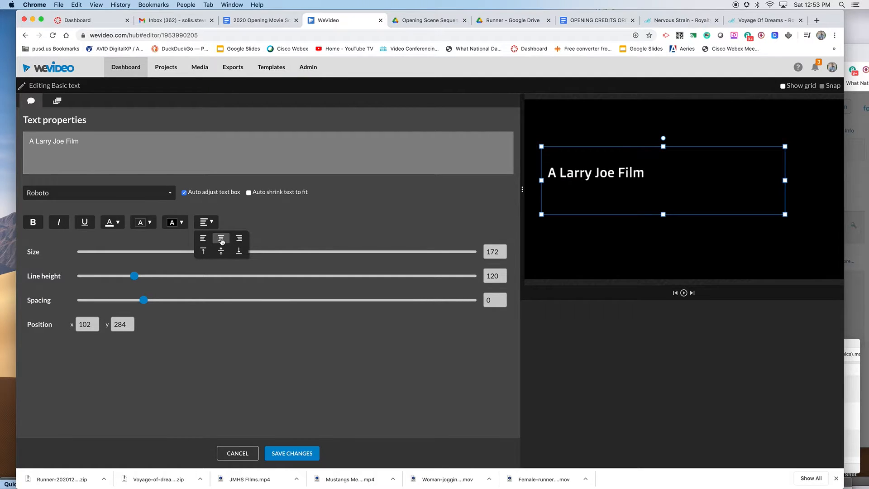
click(221, 240)
drag(660, 181, 681, 191)
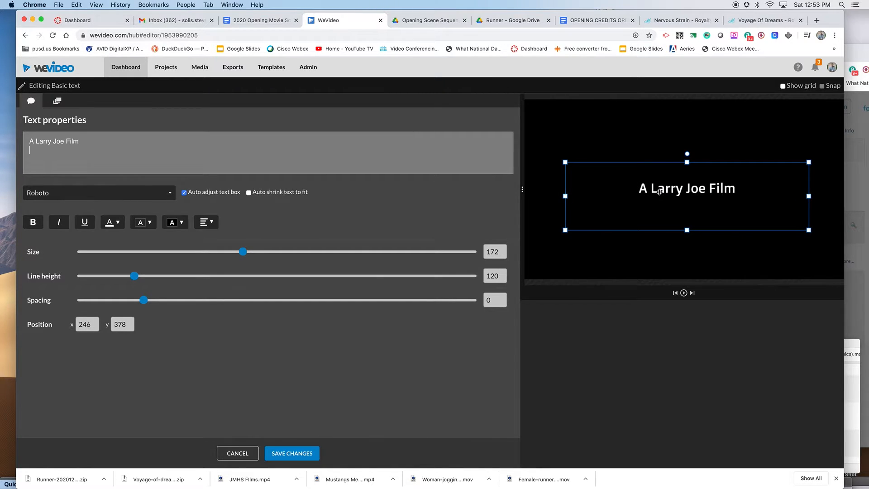
mouse_move(680, 195)
mouse_down()
mouse_move(681, 181)
mouse_move(685, 193)
mouse_up()
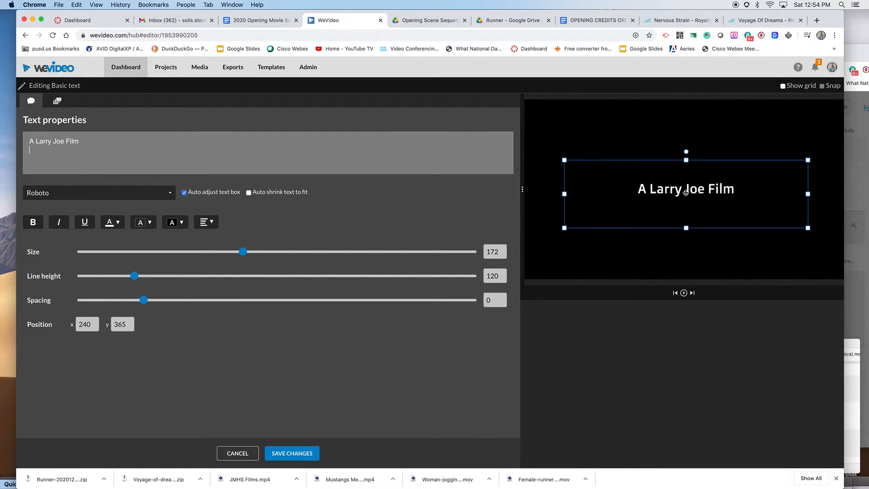
Use the grid to reposition the title at about x 236, y 342, hide the grid and save the text changes.
click(782, 86)
drag(709, 181, 726, 188)
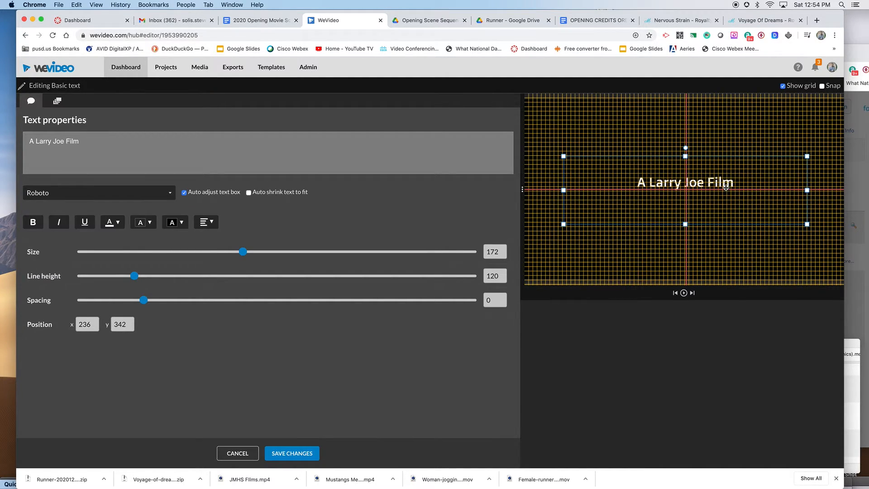
click(783, 86)
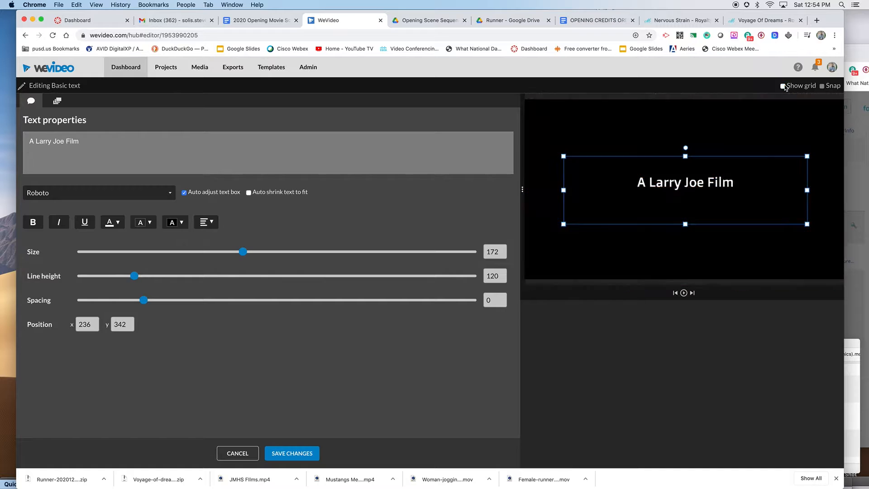
click(284, 454)
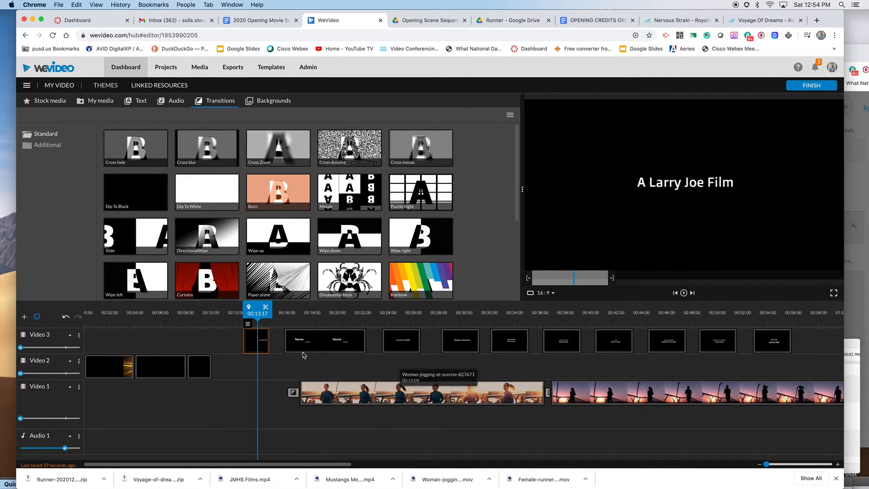
Move the first Video 3 title to start where the third Video 2 clip ends, about 00:10:00, and preview it.
drag(256, 347, 224, 348)
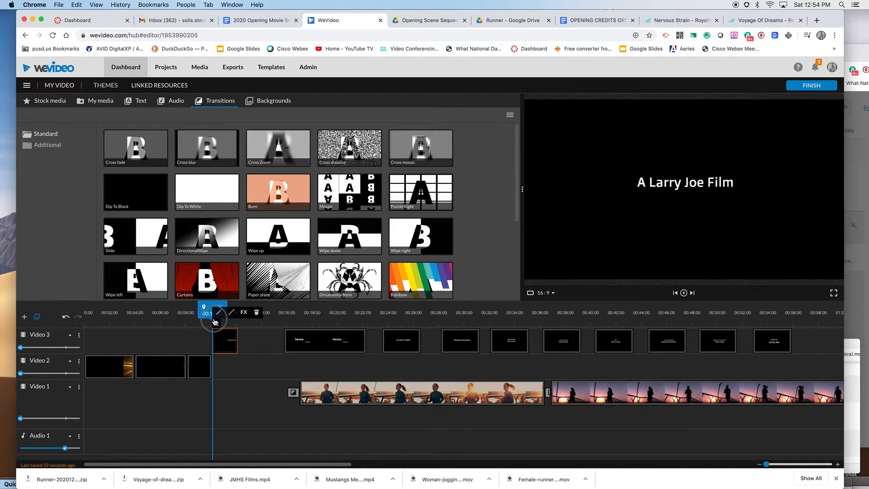
drag(212, 314, 180, 315)
key(space)
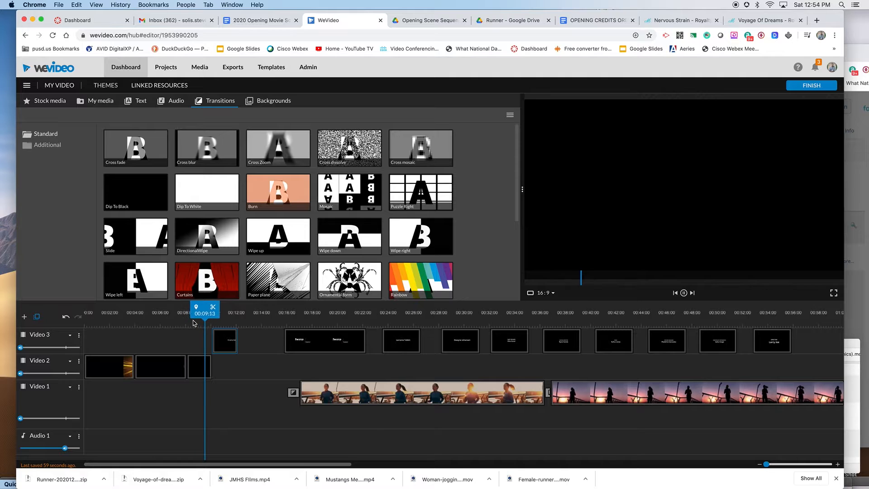
Add a Cross fade transition at the beginning of the first Video 3 title and play it back.
click(219, 343)
drag(154, 164, 195, 316)
key(space)
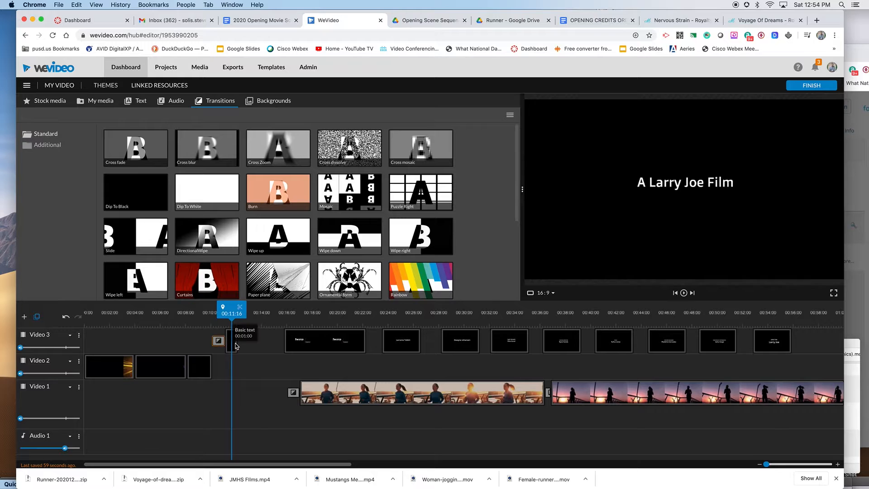
Extend the first Video 3 title to about 00:14:00, add a Cross fade at its end and preview the fades.
drag(236, 343, 263, 345)
drag(144, 153, 261, 345)
drag(250, 312, 198, 314)
key(space)
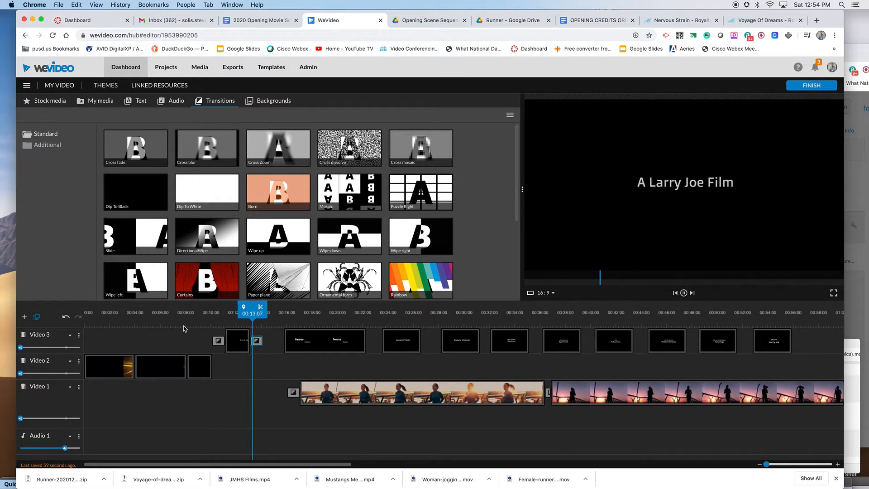
key(space)
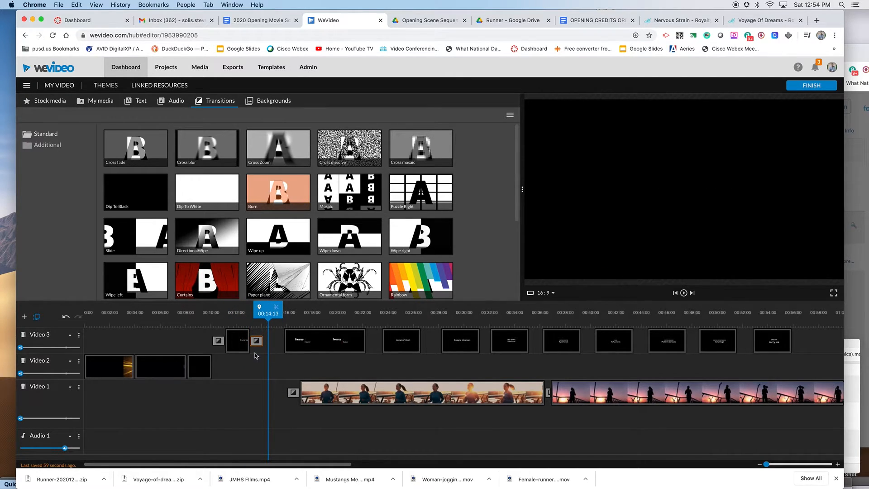
Copy the last black clip on Video 2 and paste the two-second copy at 00:14:00.
click(197, 326)
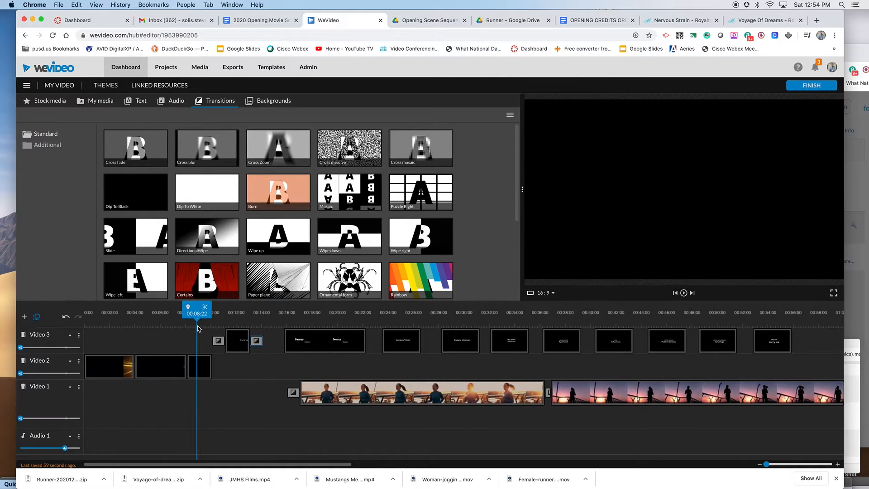
click(204, 373)
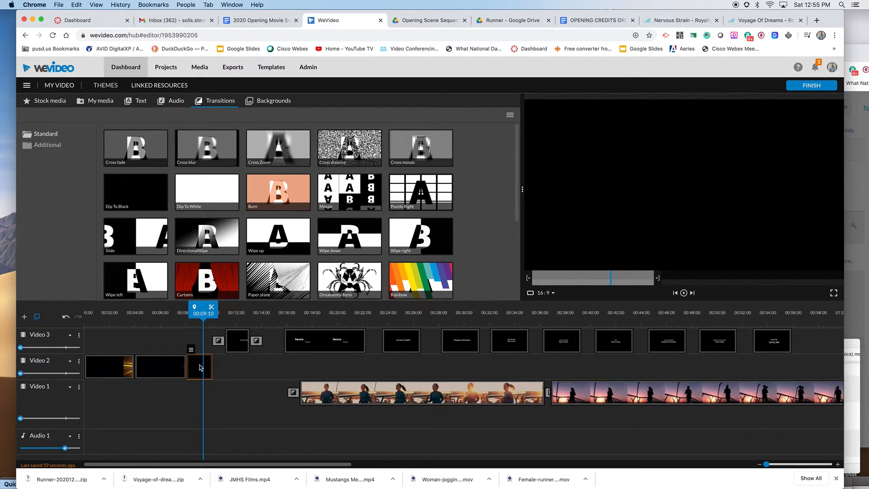
click(263, 322)
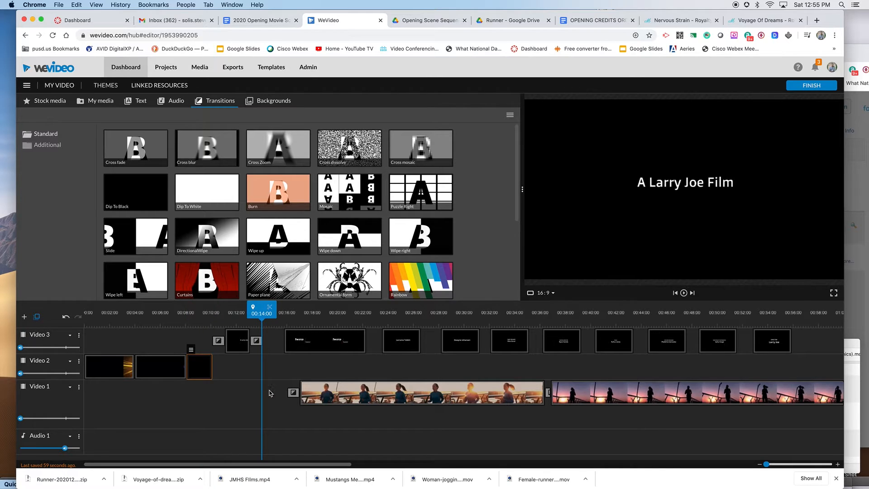
key(super+v)
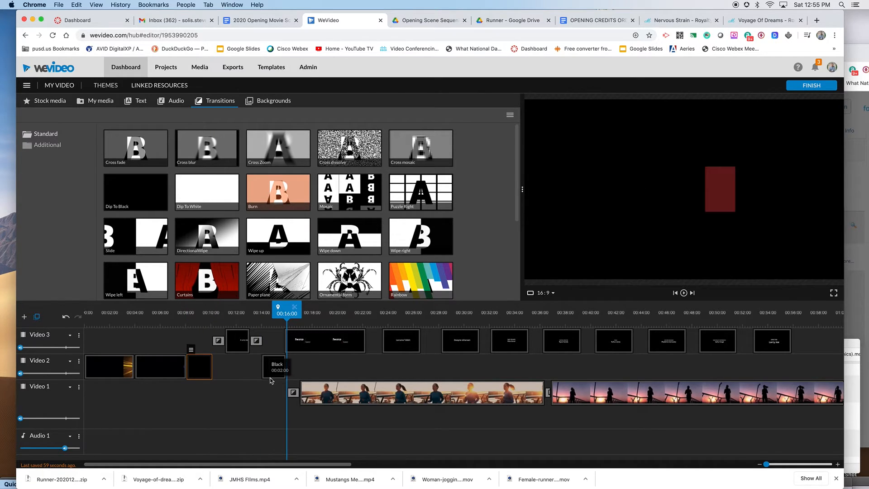
Play the timeline from the first Video 3 title through the black gap into the Twisted Sister title.
drag(279, 313, 276, 313)
drag(257, 313, 236, 315)
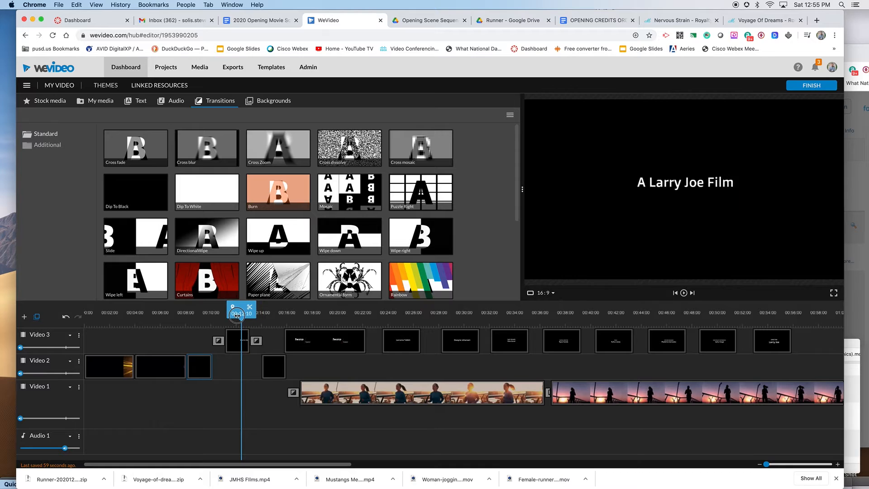
key(space)
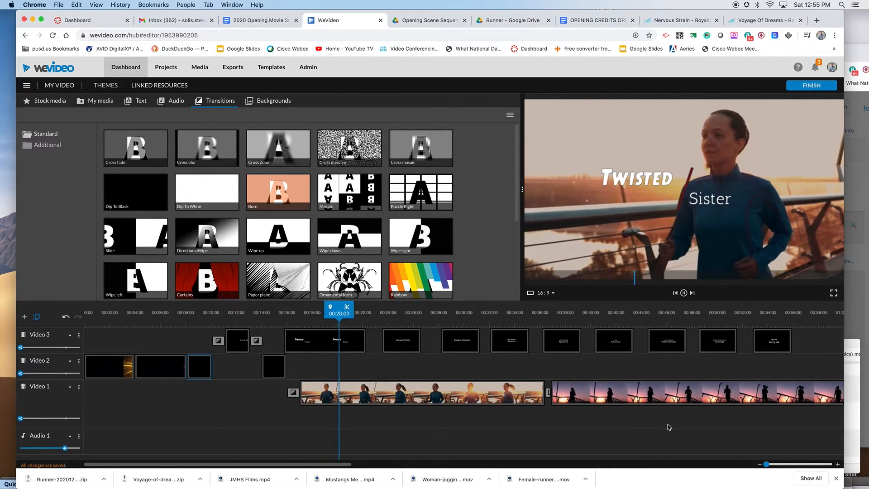
key(space)
Shift the Video 3 titles from Twisted Sister onward about three seconds later, starting the group near 00:19:00, and play that section.
drag(766, 464, 766, 464)
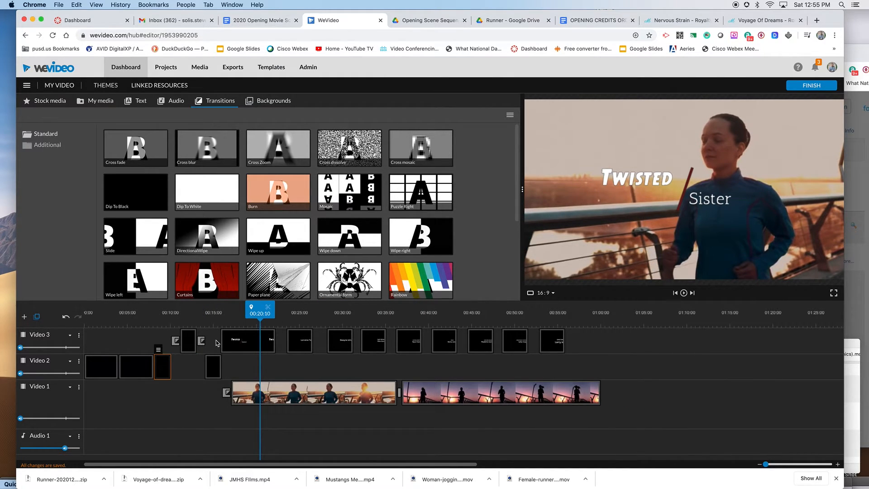
drag(263, 346, 562, 345)
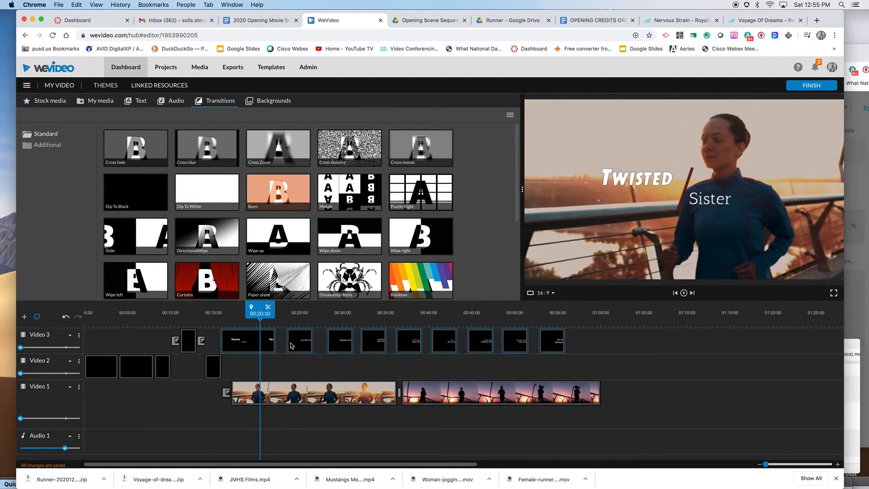
drag(248, 348, 277, 350)
drag(242, 325, 171, 325)
key(space)
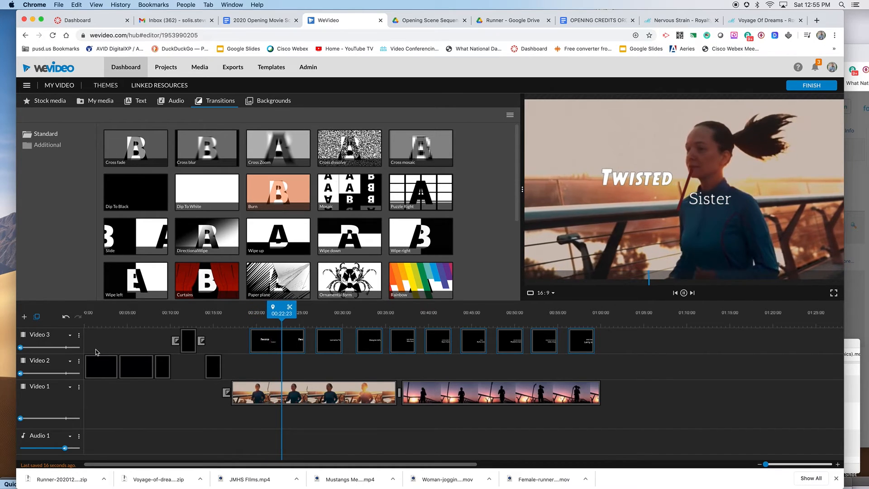
Add a Cross fade transition at the end of the second runner clip on Video 1 and play the ending.
drag(515, 318, 601, 321)
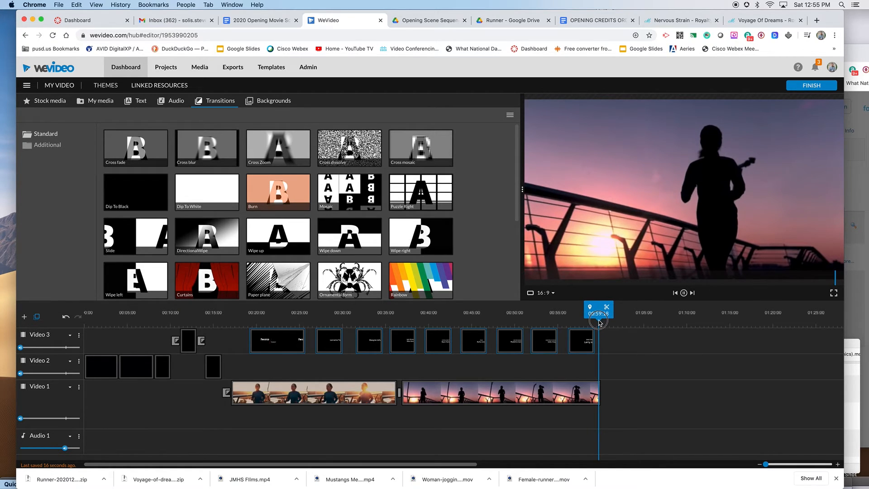
drag(152, 151, 460, 392)
drag(459, 318, 437, 316)
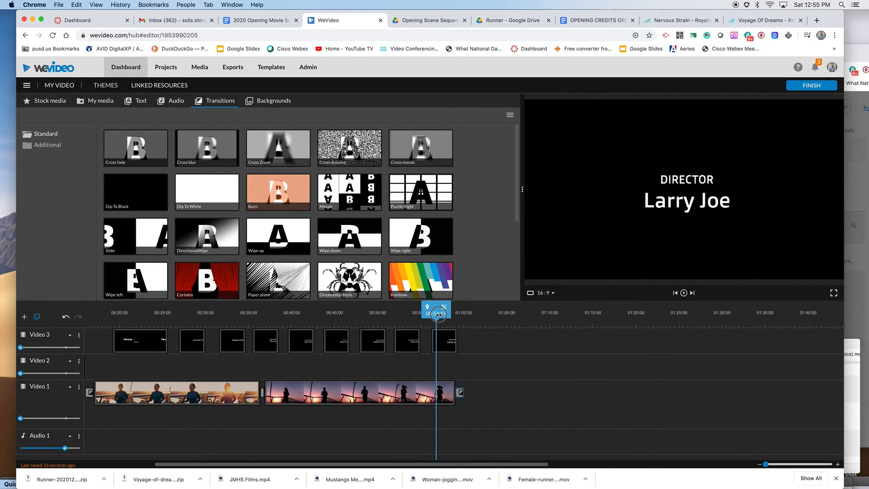
key(space)
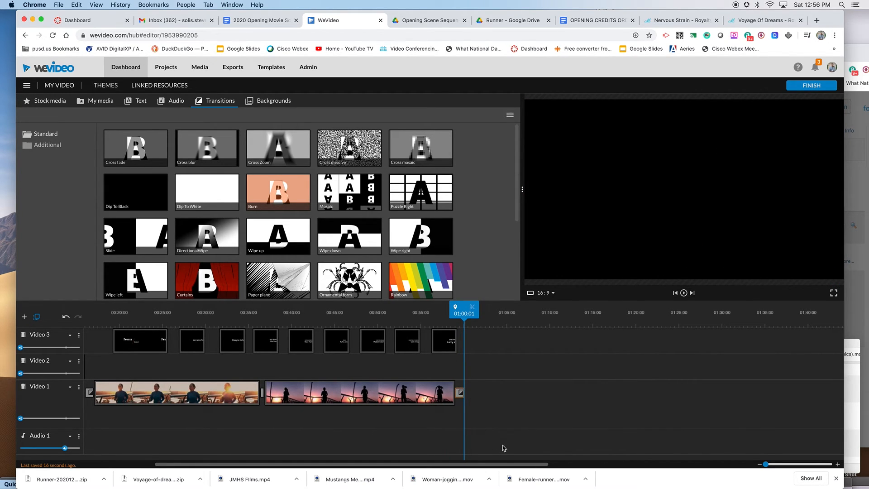
Scrub from the sequence's end back to the first runner clip, stopping at 00:19:03 just before the Twisted Sister title.
drag(512, 467, 395, 460)
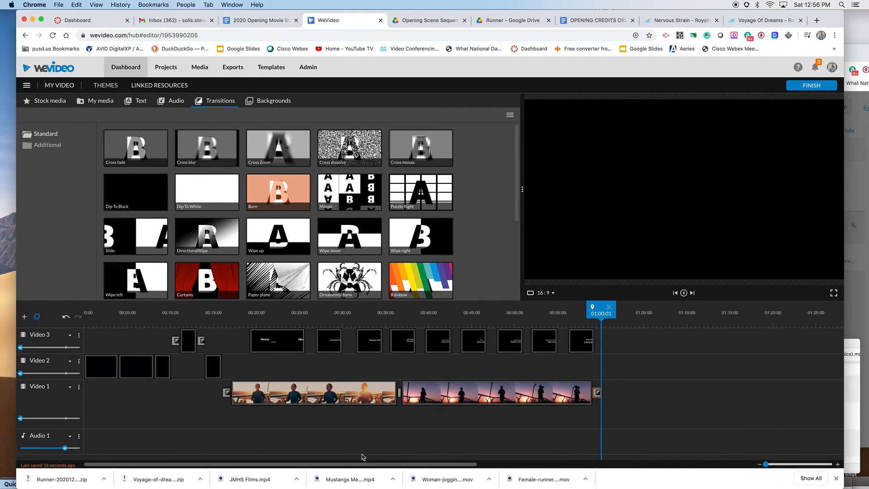
drag(601, 312, 236, 312)
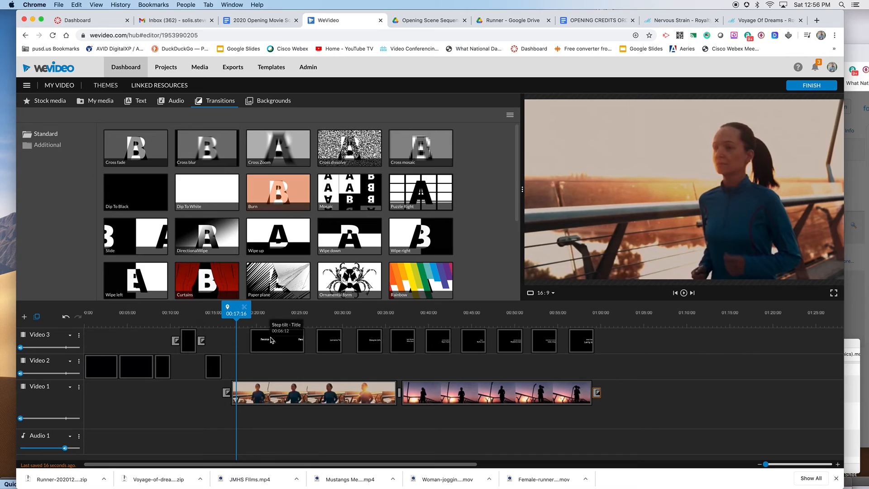
drag(244, 317, 247, 339)
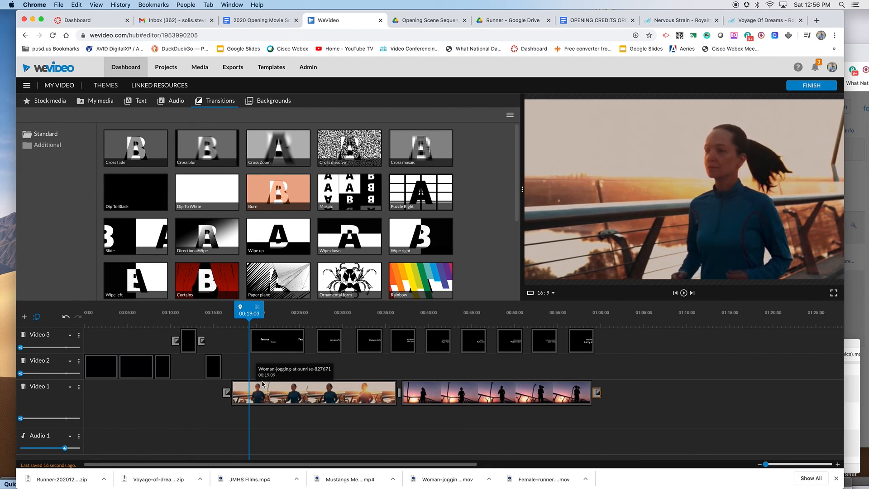